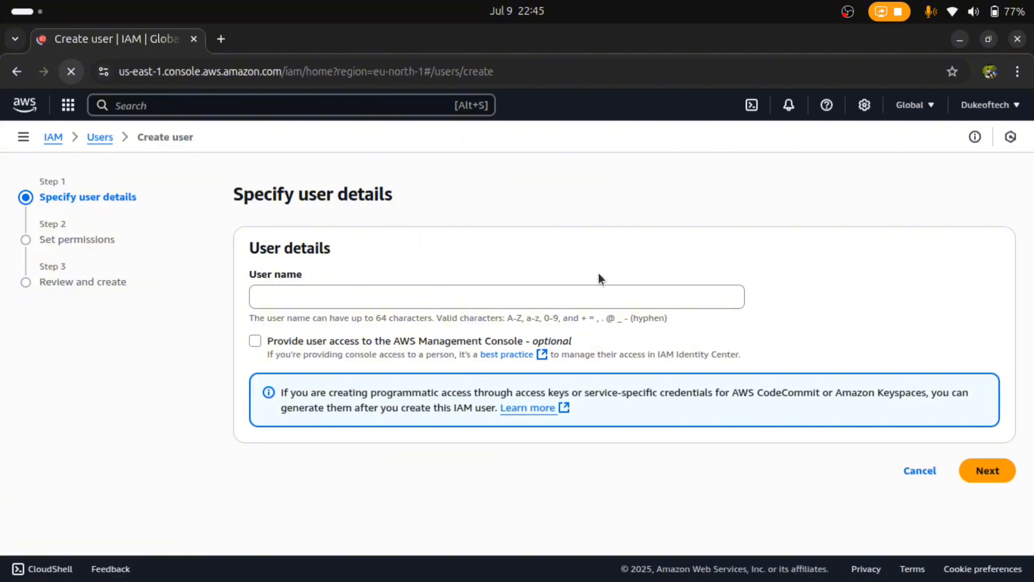
Name the user myfirstuser and give it console access as a standalone IAM user
{"action": "left_click", "coordinate": [592, 292]}
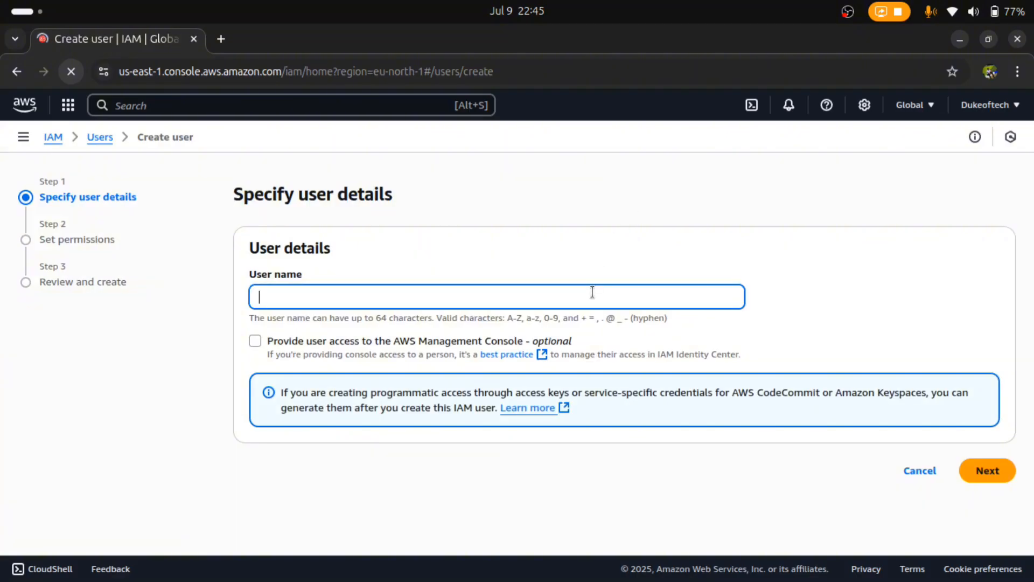
{"action": "type", "text": "myfirstuser"}
{"action": "left_click", "coordinate": [256, 341]}
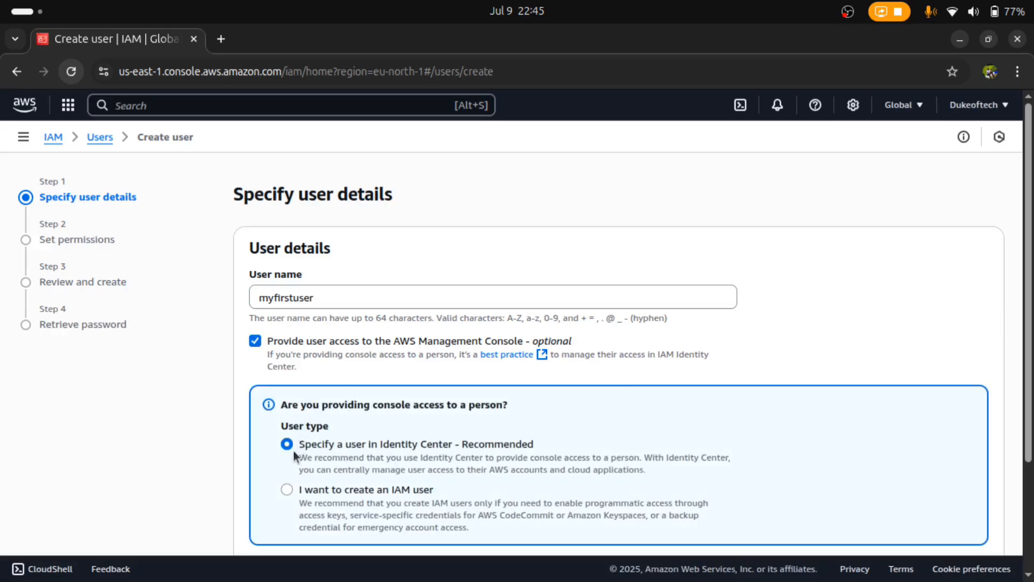
{"action": "left_click", "coordinate": [287, 489]}
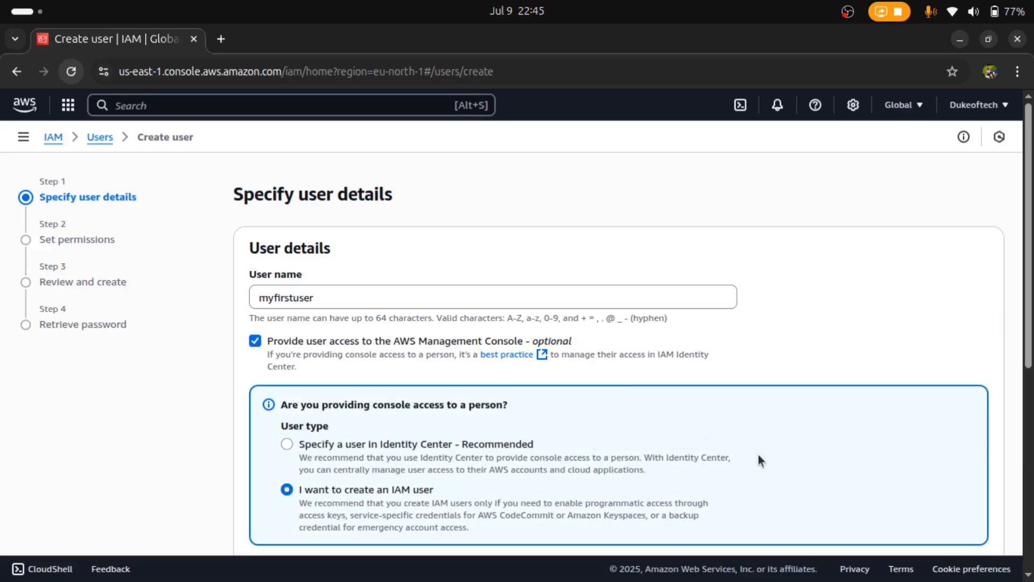
{"action": "scroll", "coordinate": [1031, 481], "scroll_direction": "down", "scroll_amount": 6}
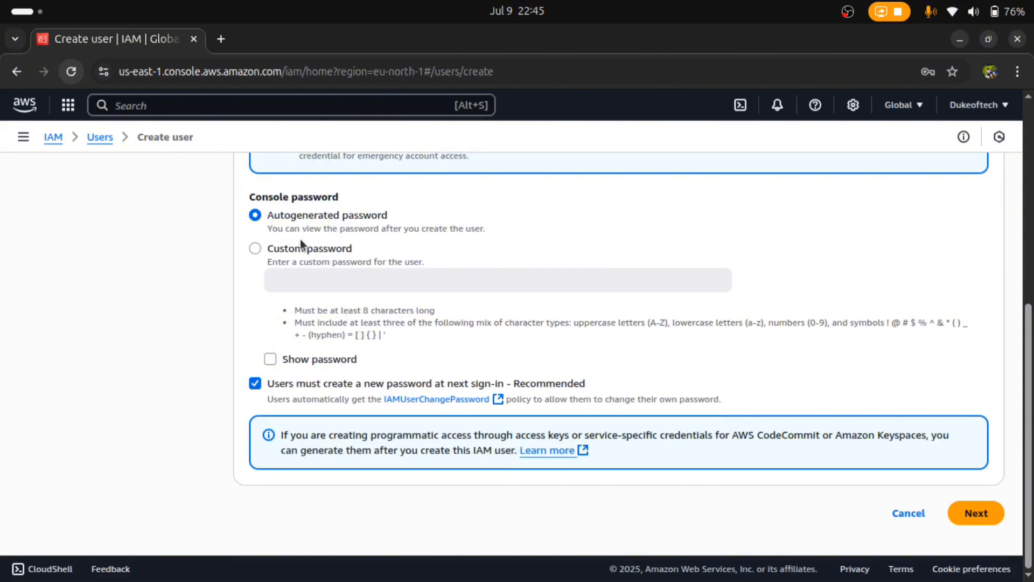
Set a custom console password without forced reset, shown in plain text
{"action": "left_click", "coordinate": [255, 248]}
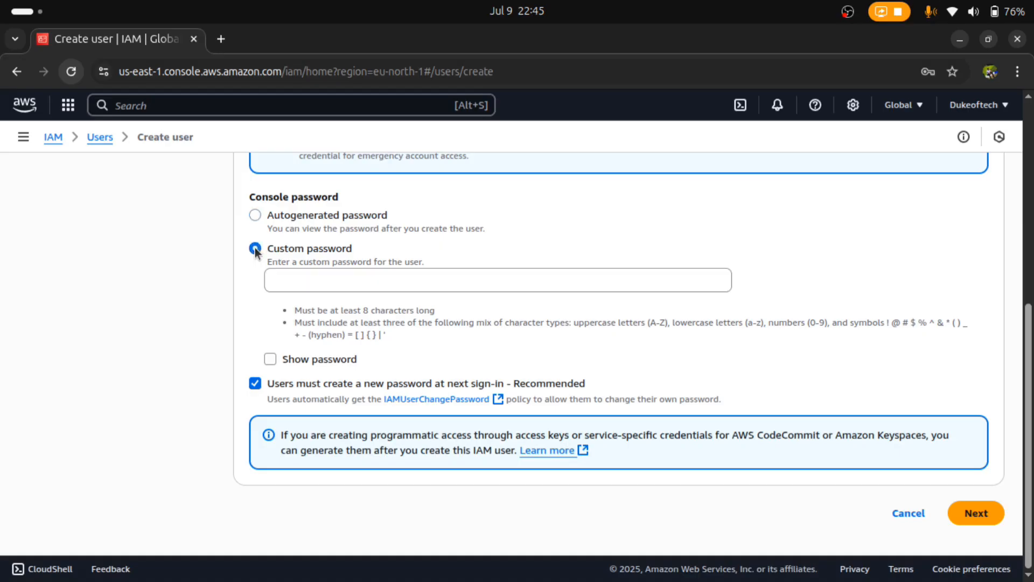
{"action": "left_click", "coordinate": [357, 281]}
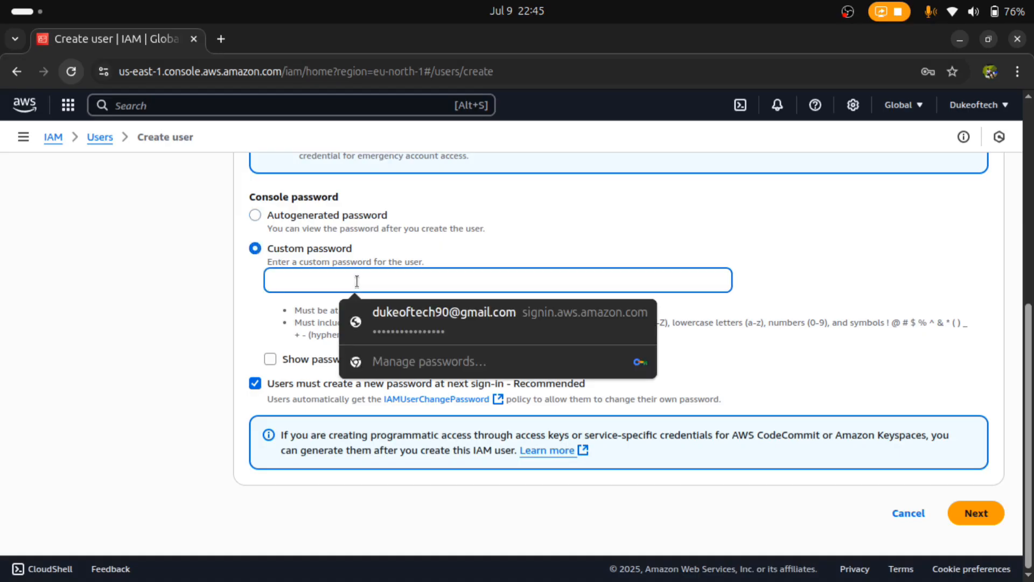
{"action": "type", "text": "•••"}
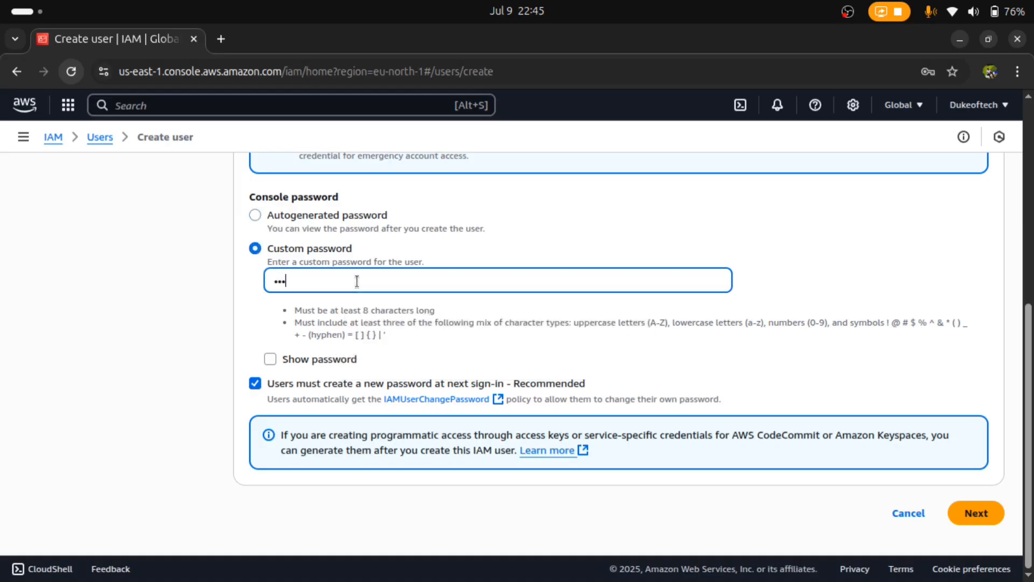
{"action": "type", "text": "•••••••••••••"}
{"action": "left_click", "coordinate": [271, 358]}
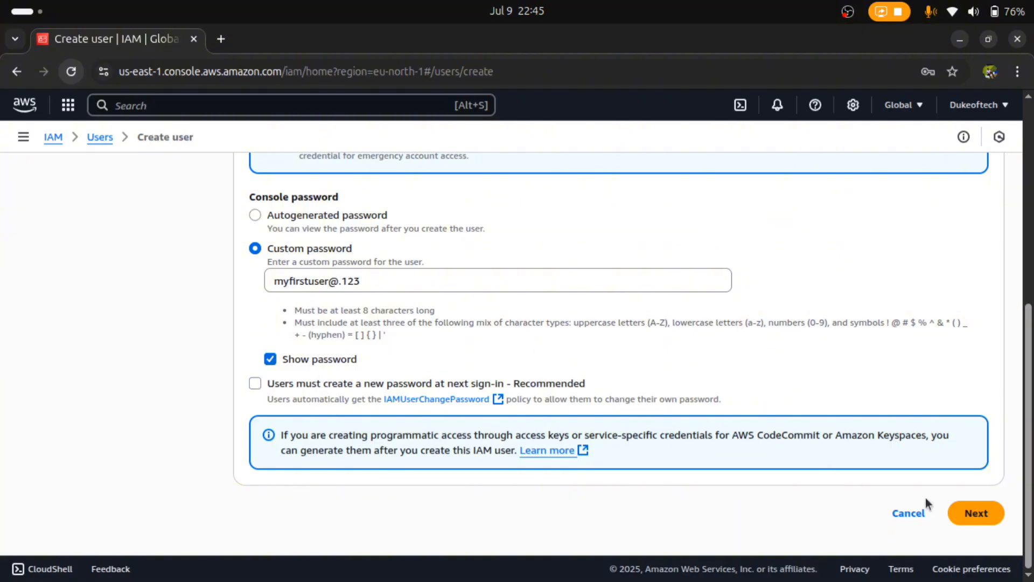
{"action": "left_click", "coordinate": [977, 512]}
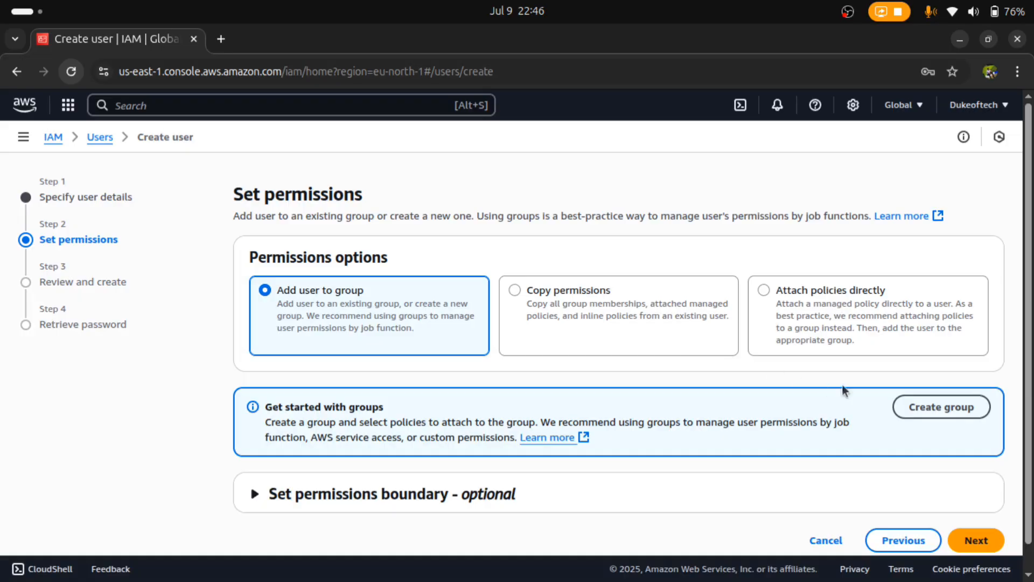
Open the Create user group dialog from the Add user to group option
{"action": "left_click", "coordinate": [945, 411]}
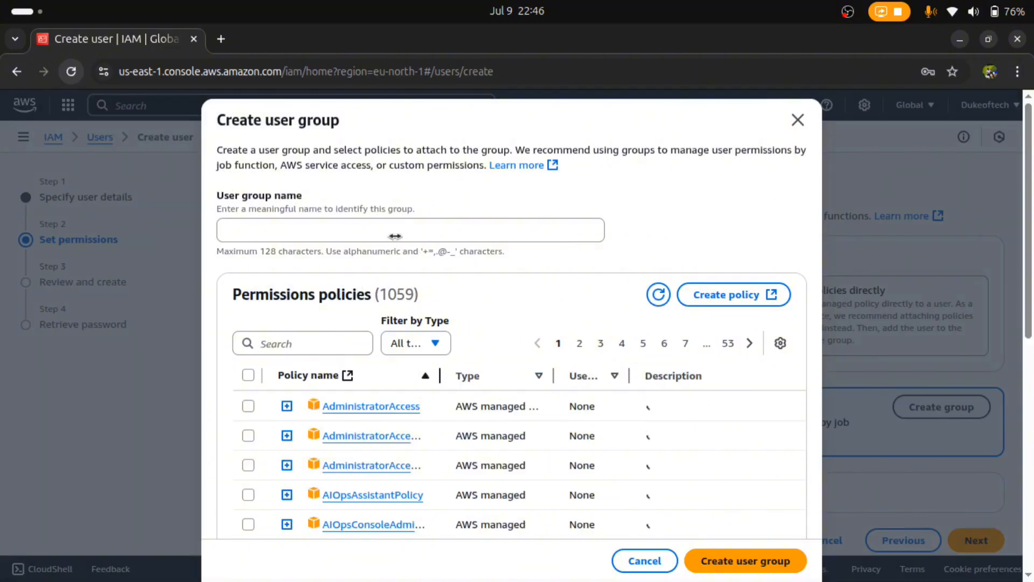
Name the new group myfirstgroup, attach AdministratorAccess, and create it
{"action": "left_click", "coordinate": [469, 228]}
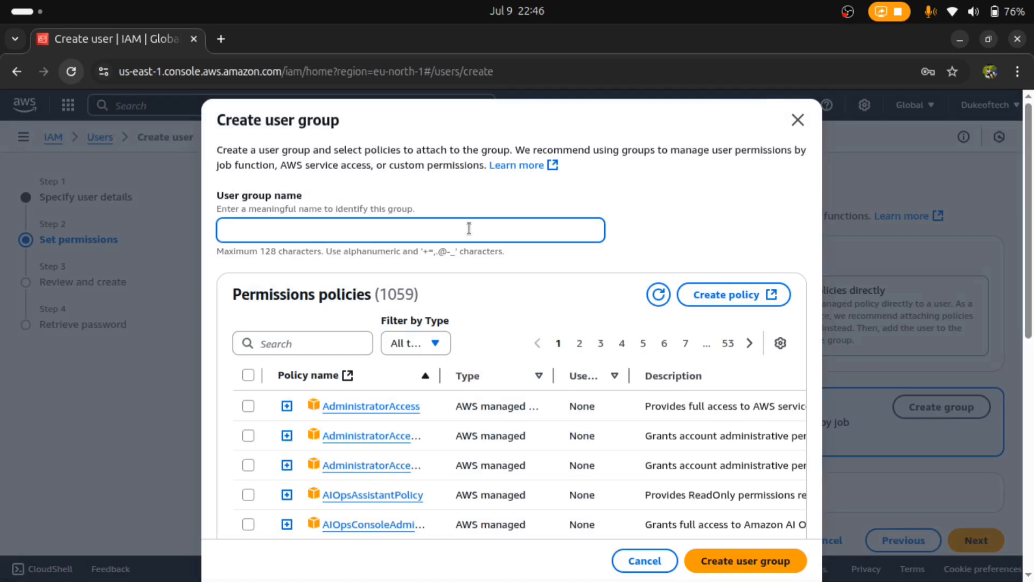
{"action": "type", "text": "myfirs"}
{"action": "type", "text": "tgroup"}
{"action": "left_click", "coordinate": [248, 406]}
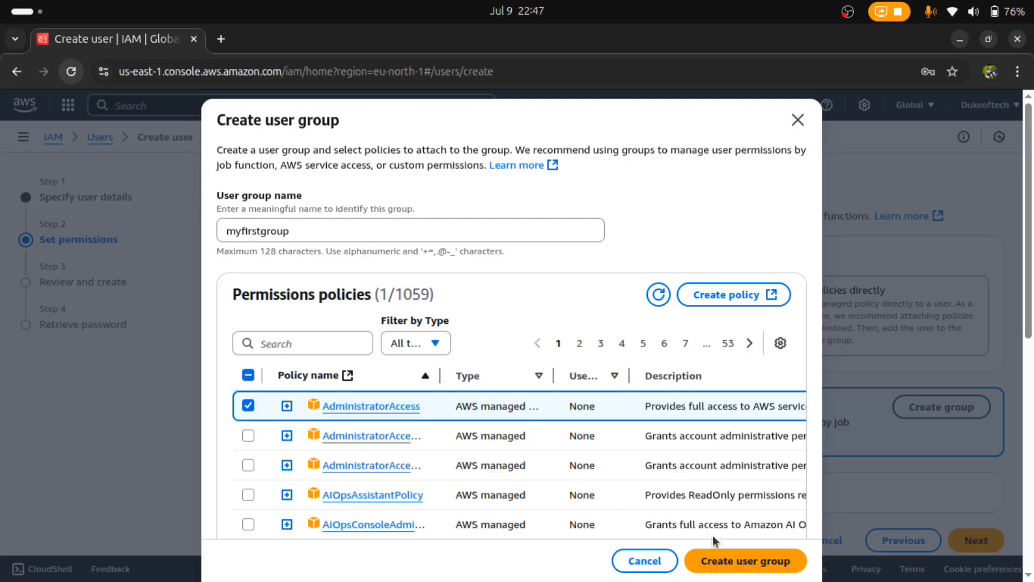
{"action": "left_click", "coordinate": [743, 562]}
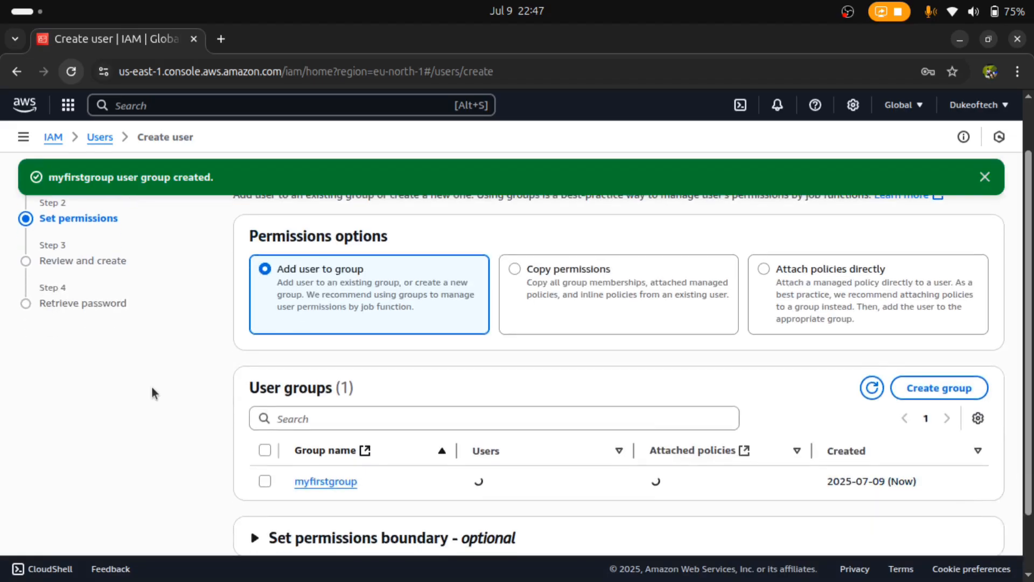
Put myfirstuser into myfirstgroup and review the summary after dismissing the group-created banner
{"action": "left_click", "coordinate": [264, 481]}
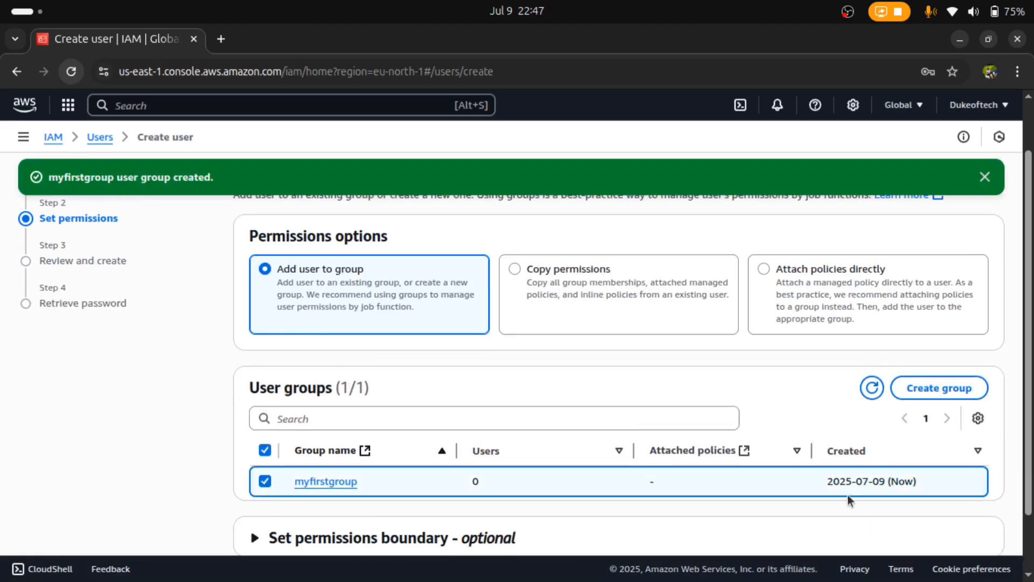
{"action": "scroll", "coordinate": [1030, 539], "scroll_direction": "down", "scroll_amount": 3}
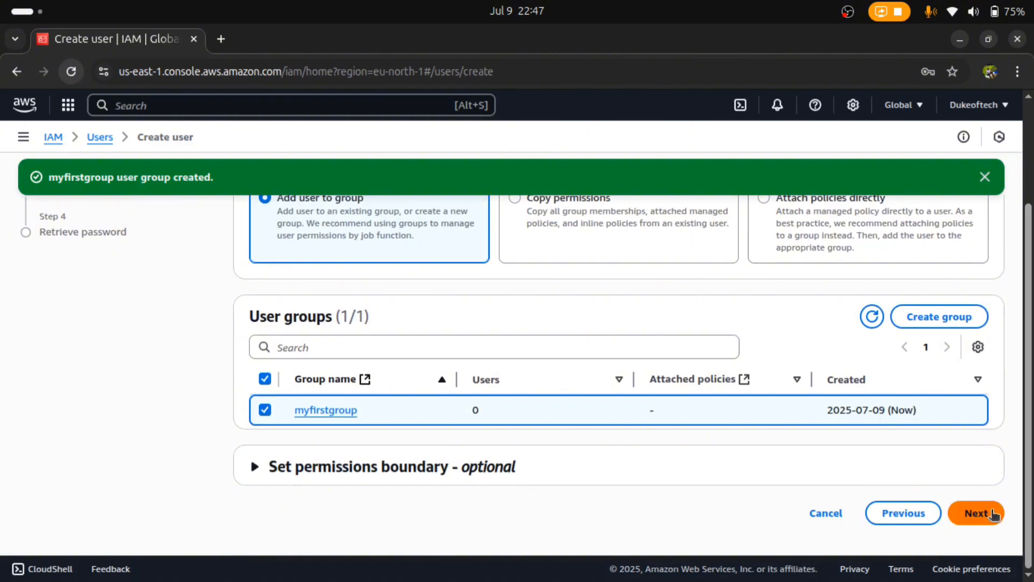
{"action": "left_click", "coordinate": [991, 513]}
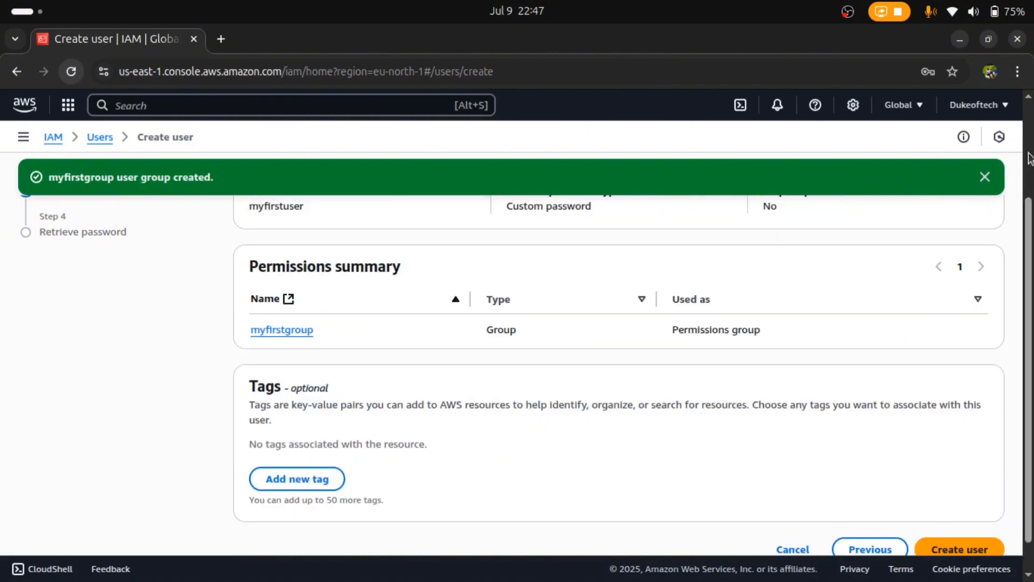
{"action": "scroll", "coordinate": [1029, 157], "scroll_direction": "up", "scroll_amount": 3}
{"action": "left_click", "coordinate": [984, 176]}
{"action": "scroll", "coordinate": [1024, 253], "scroll_direction": "down", "scroll_amount": 2}
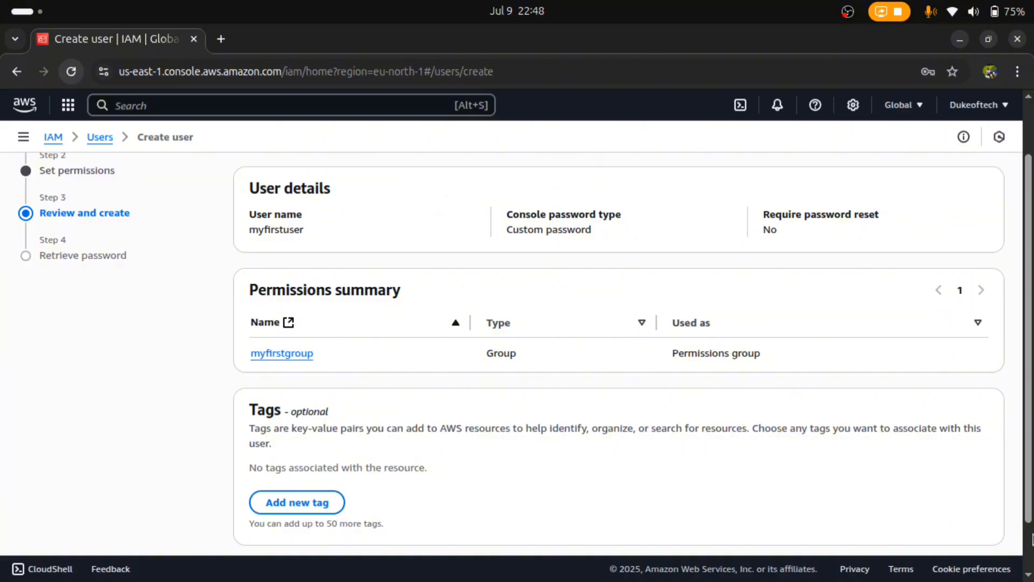
{"action": "scroll", "coordinate": [986, 530], "scroll_direction": "down", "scroll_amount": 2}
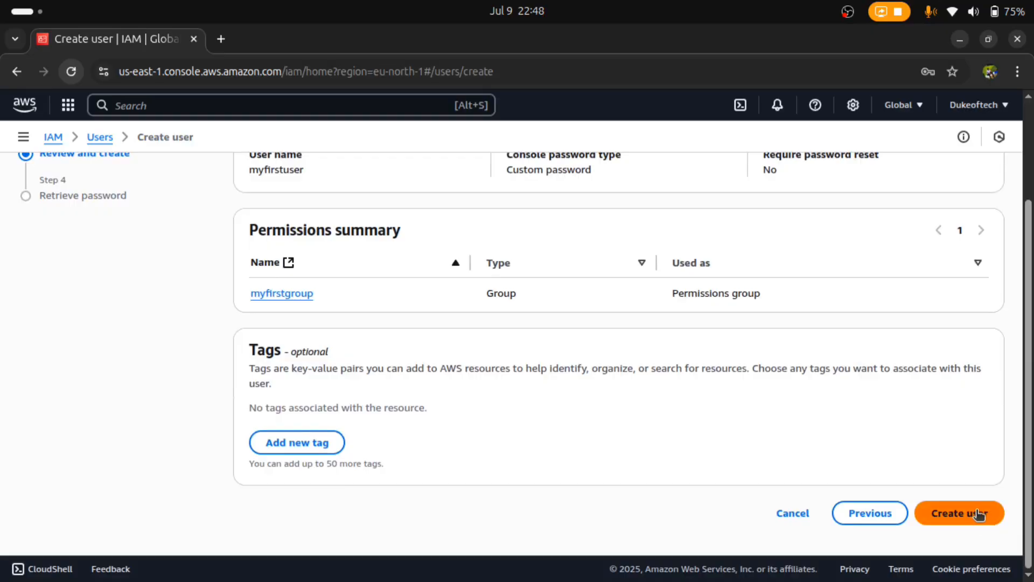
Create myfirstuser, reveal its console password, and go back to the Users list
{"action": "left_click", "coordinate": [979, 513]}
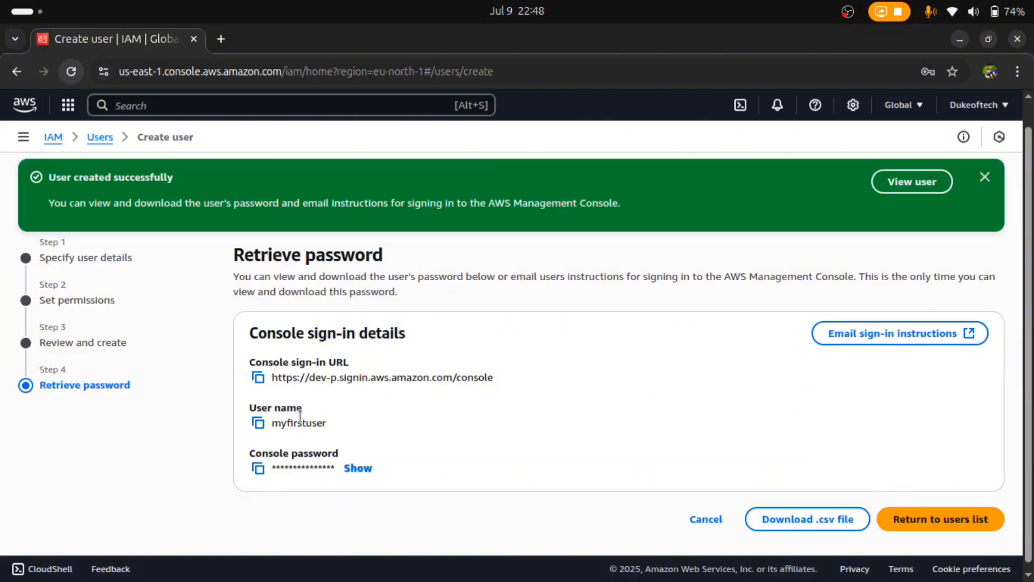
{"action": "left_click", "coordinate": [357, 469]}
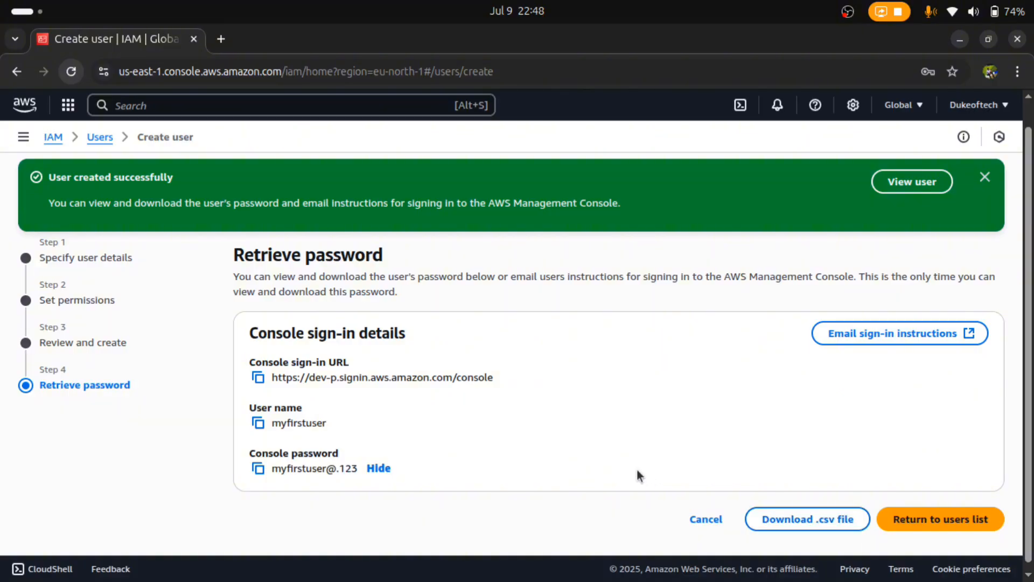
{"action": "left_click", "coordinate": [109, 141]}
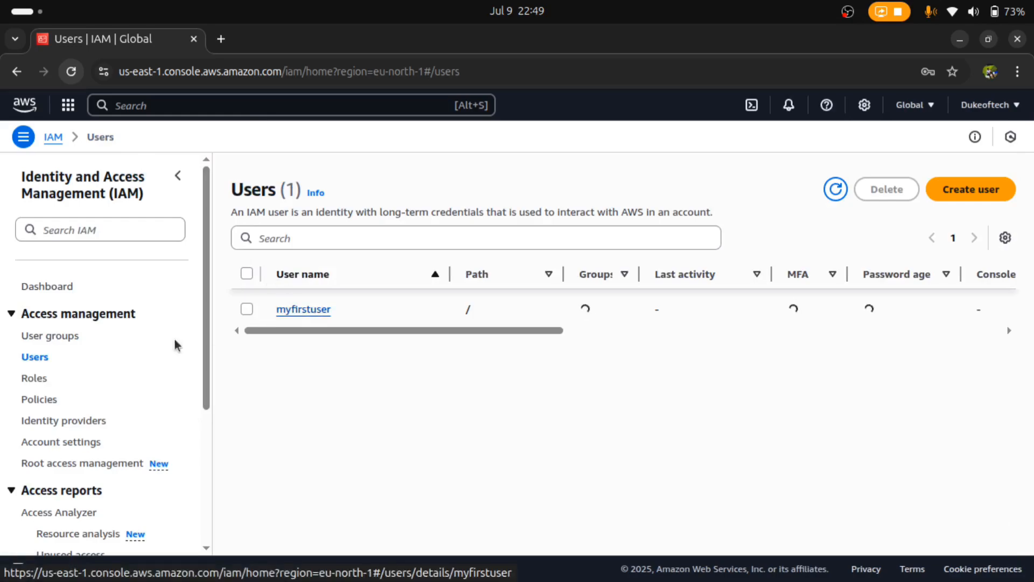
Check myfirstgroup under User groups, then go back to the IAM Dashboard
{"action": "left_click", "coordinate": [54, 337]}
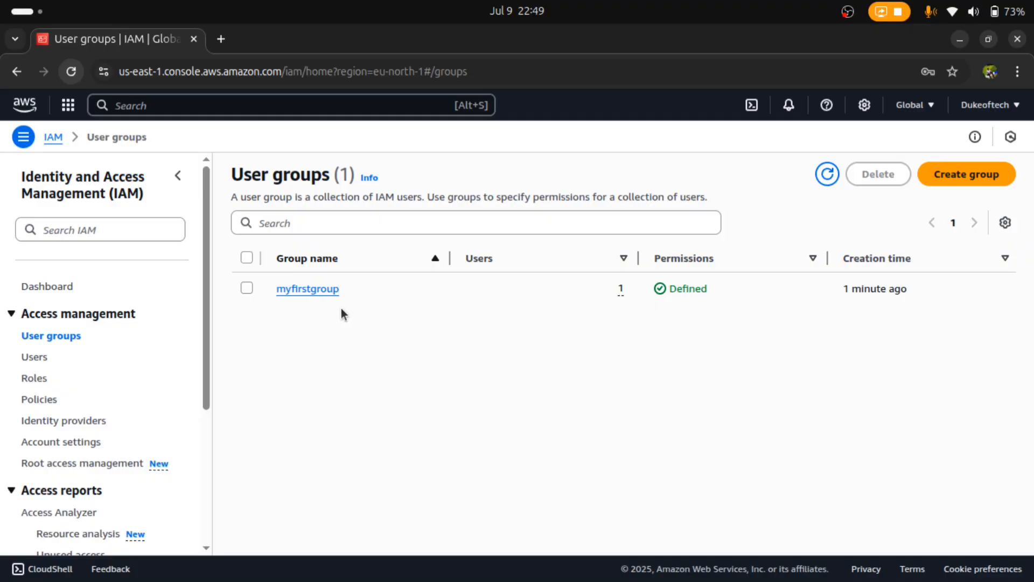
{"action": "left_click", "coordinate": [62, 290]}
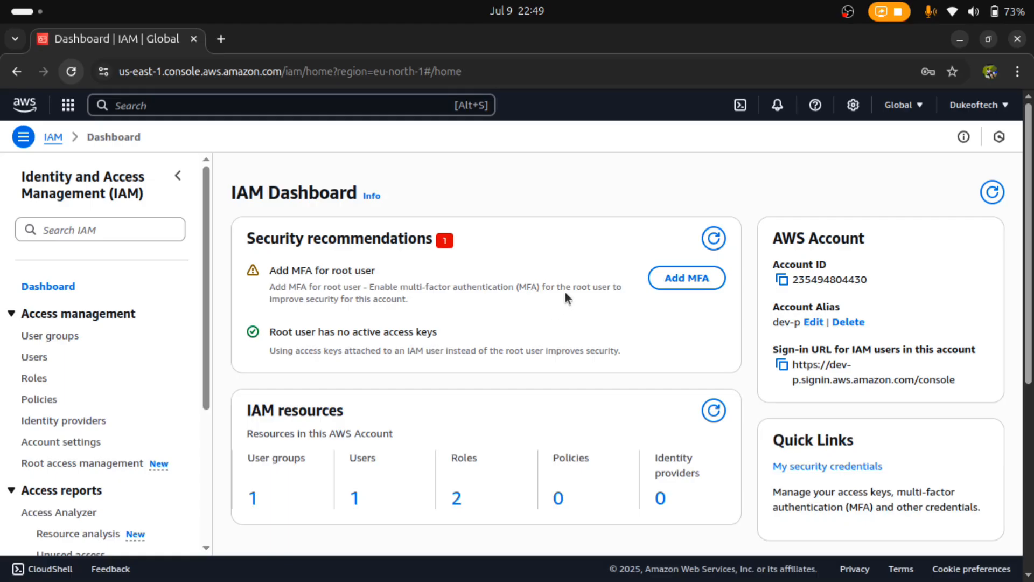
{"action": "left_click", "coordinate": [986, 108]}
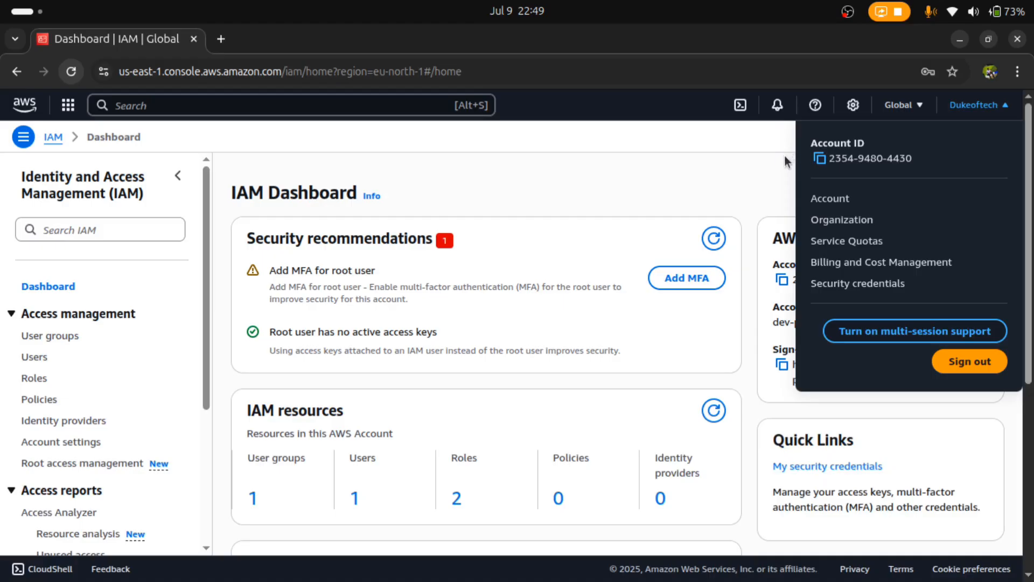
{"action": "left_click", "coordinate": [776, 185]}
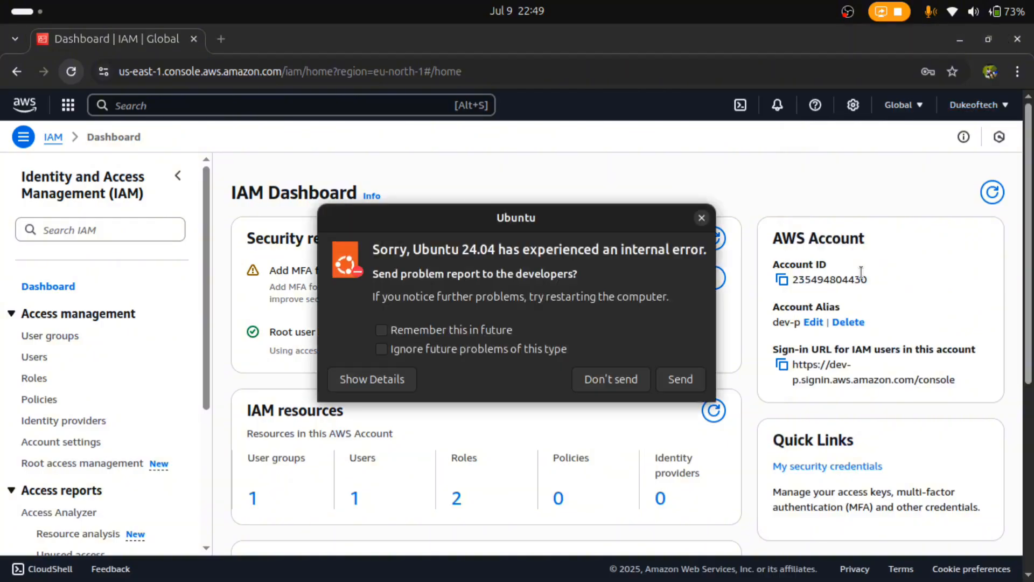
{"action": "left_click", "coordinate": [701, 218]}
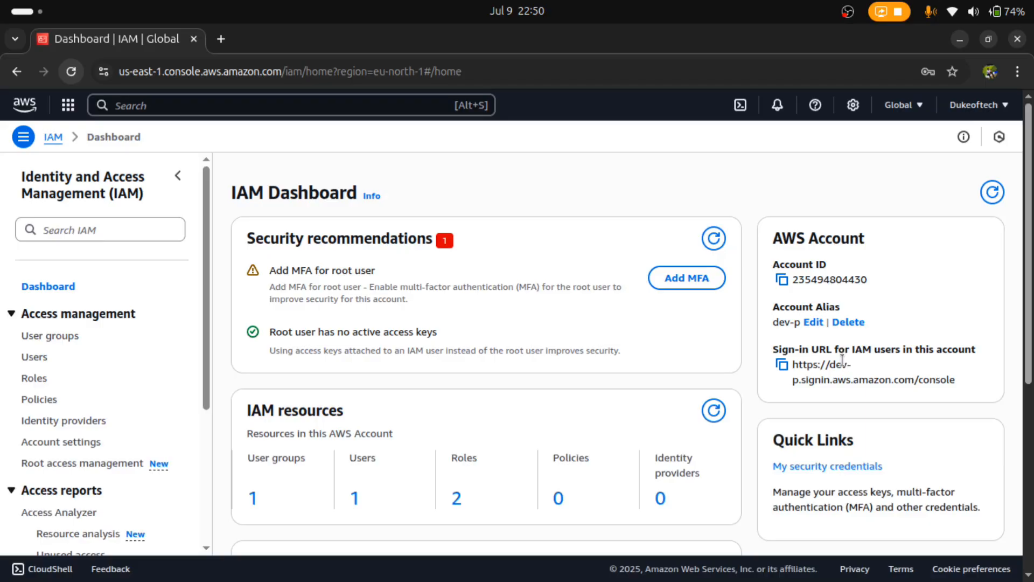
Copy the IAM user sign-in URL from the Dashboard
{"action": "left_click", "coordinate": [781, 365]}
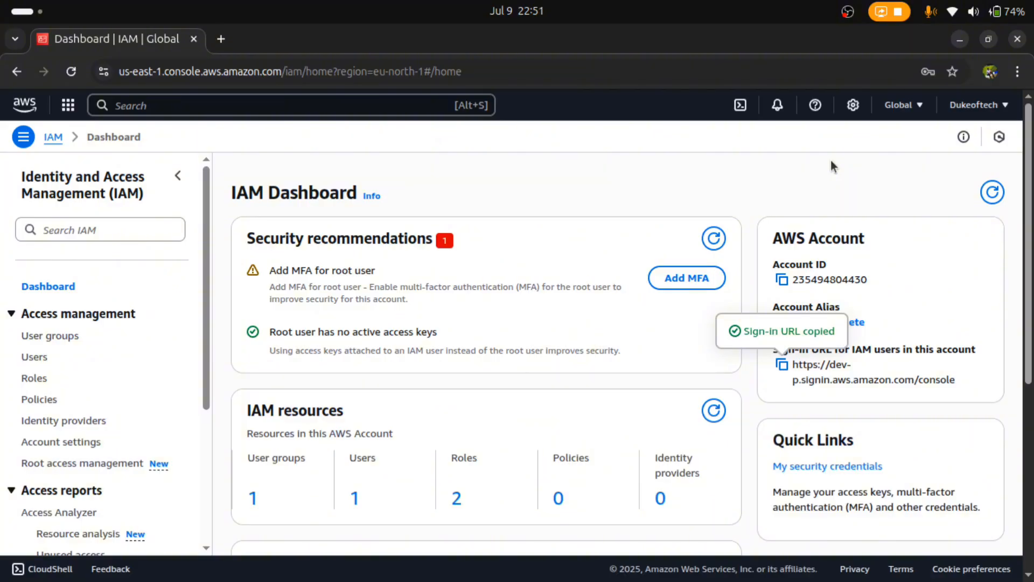
Open a new incognito window and load the copied sign-in URL with Paste and go
{"action": "left_click", "coordinate": [1018, 72]}
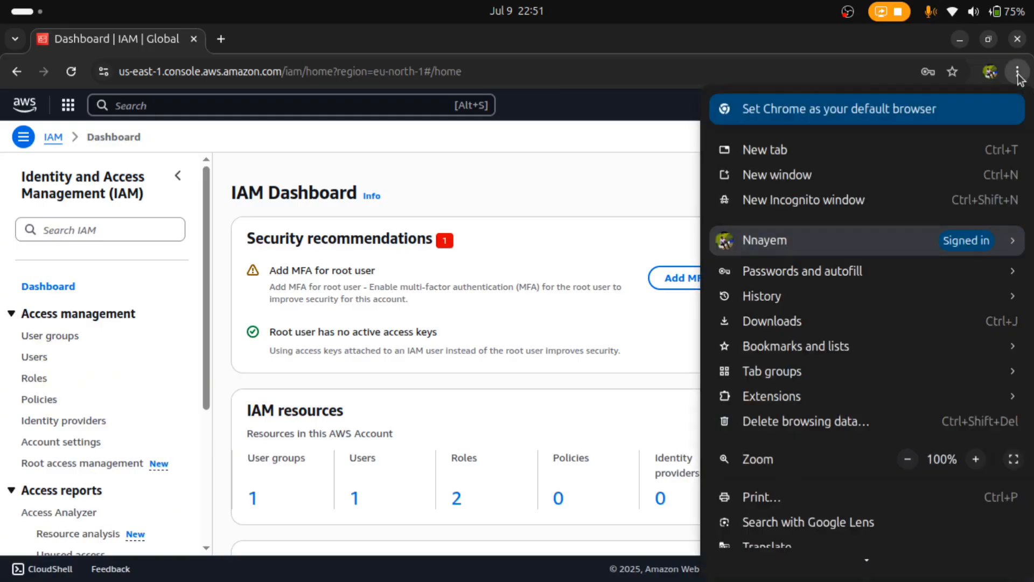
{"action": "left_click", "coordinate": [891, 202]}
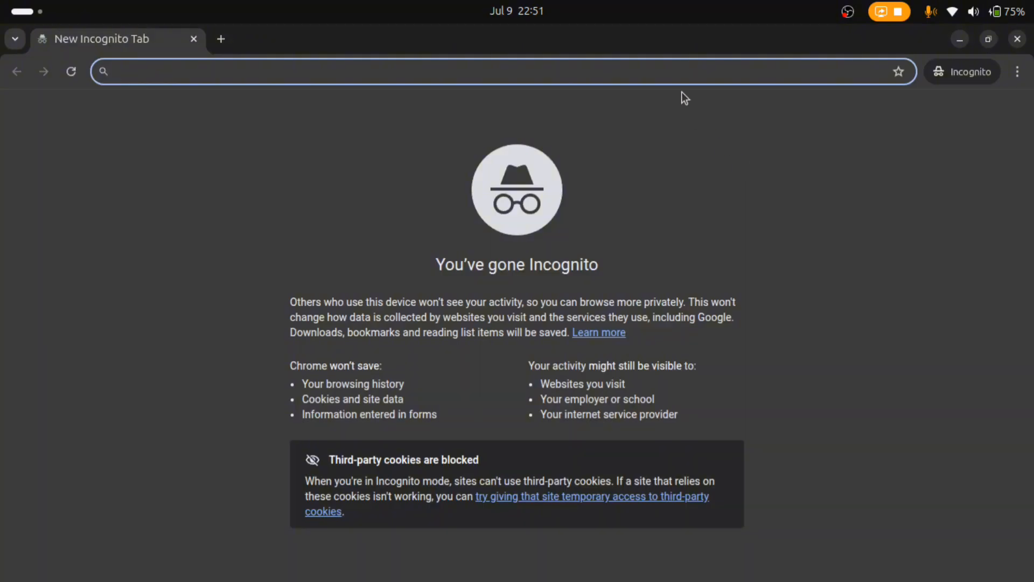
{"action": "right_click", "coordinate": [689, 76]}
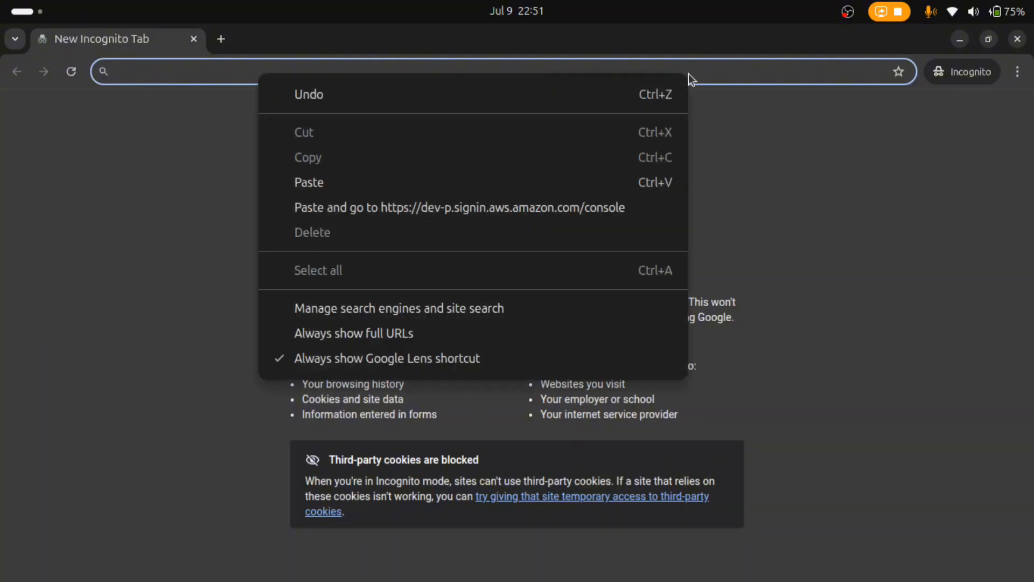
{"action": "left_click", "coordinate": [589, 205]}
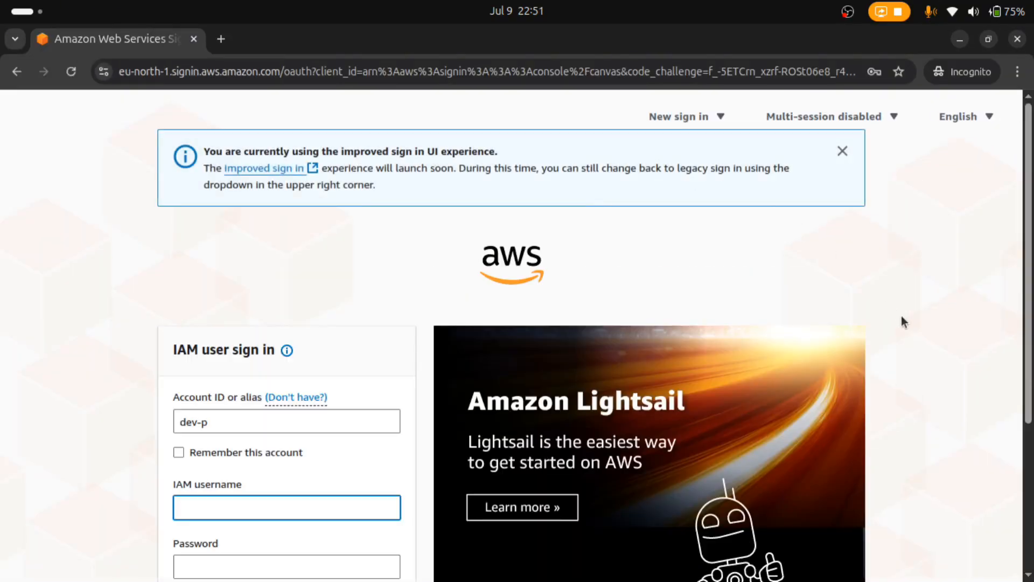
Sign in as myfirstuser with the user's password, checking it via Show Password
{"action": "left_click", "coordinate": [1028, 452]}
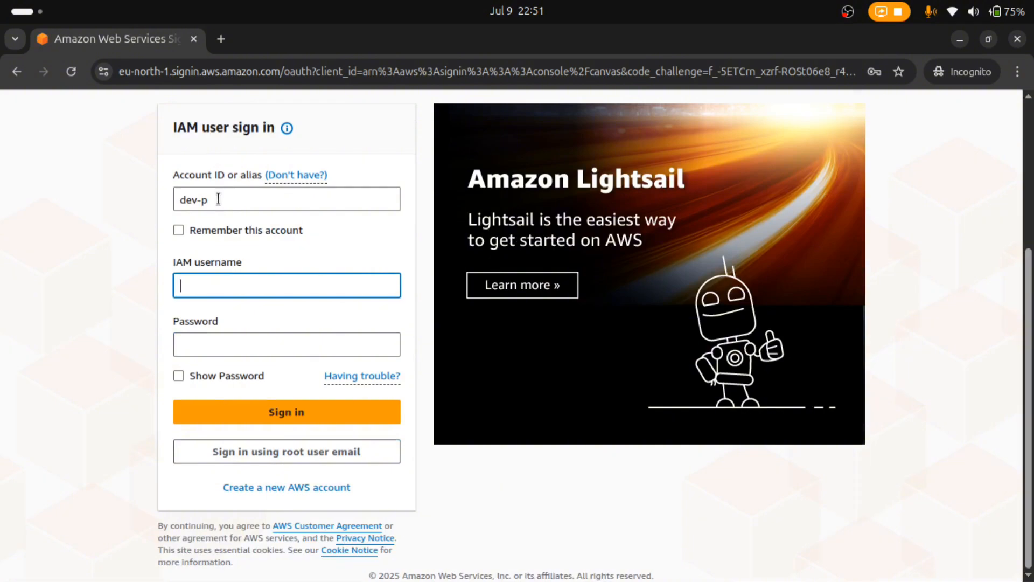
{"action": "left_click", "coordinate": [262, 283]}
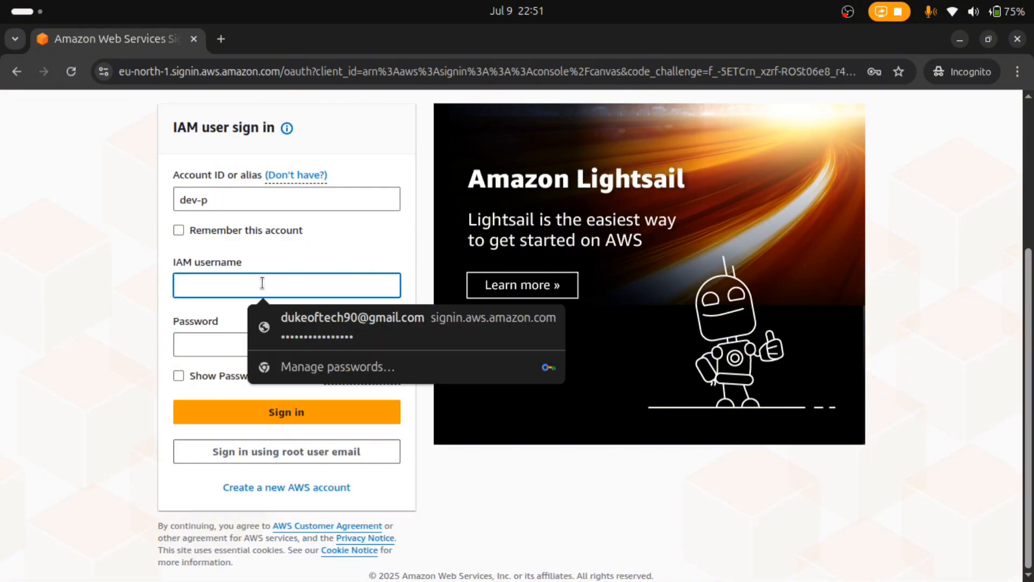
{"action": "type", "text": "my"}
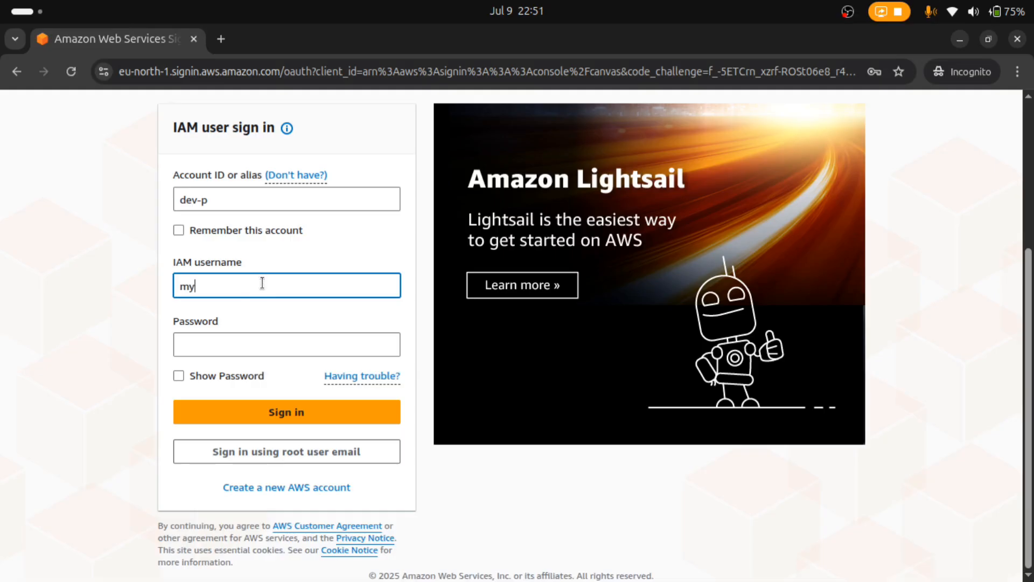
{"action": "type", "text": "firstuser"}
{"action": "left_click", "coordinate": [239, 345]}
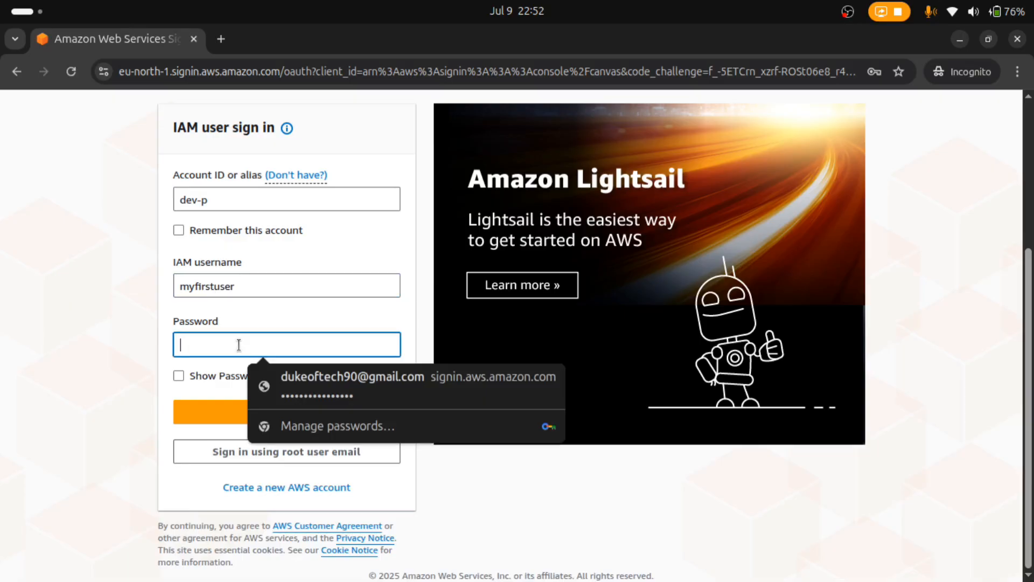
{"action": "type", "text": "•••••••"}
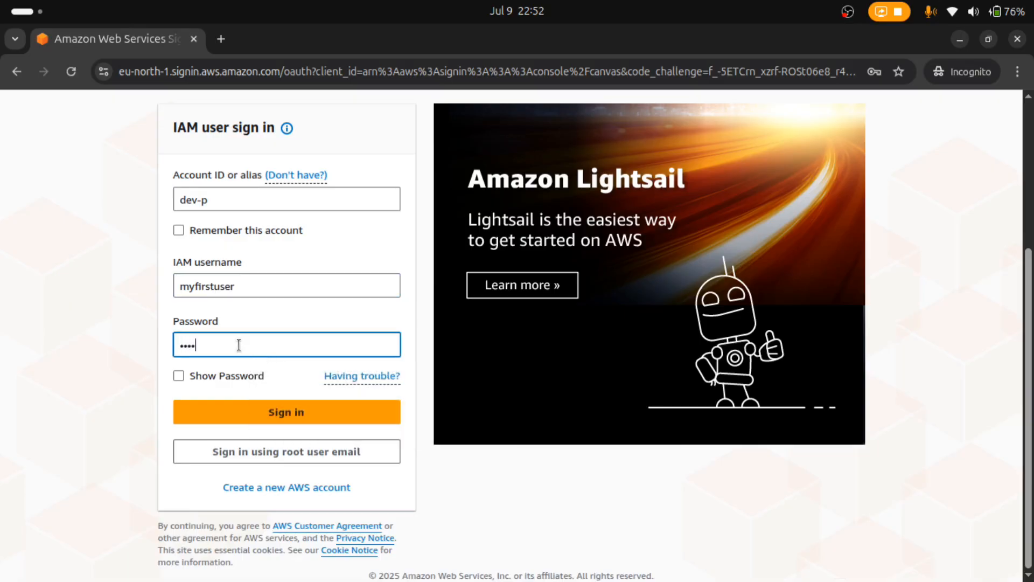
{"action": "type", "text": "••••••••"}
{"action": "left_click", "coordinate": [179, 376]}
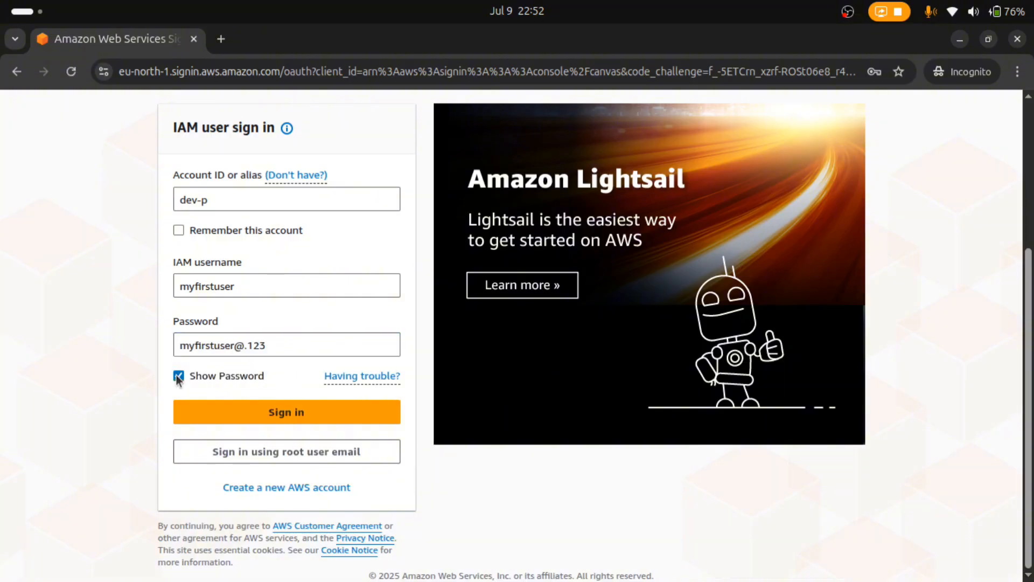
{"action": "left_click", "coordinate": [264, 413]}
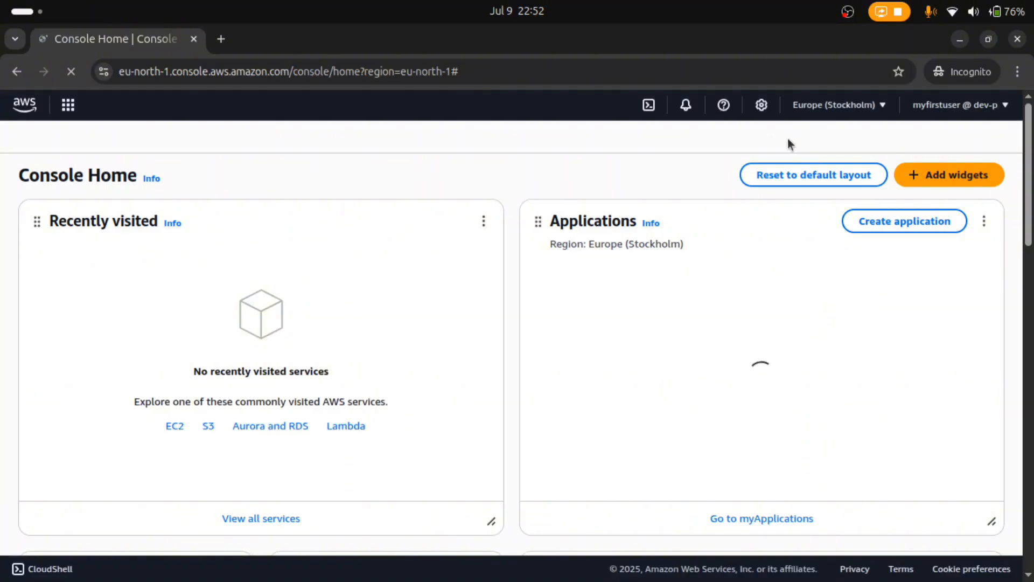
Verify the account menu shows IAM user myfirstuser, then restore the incognito window size
{"action": "left_click", "coordinate": [988, 106]}
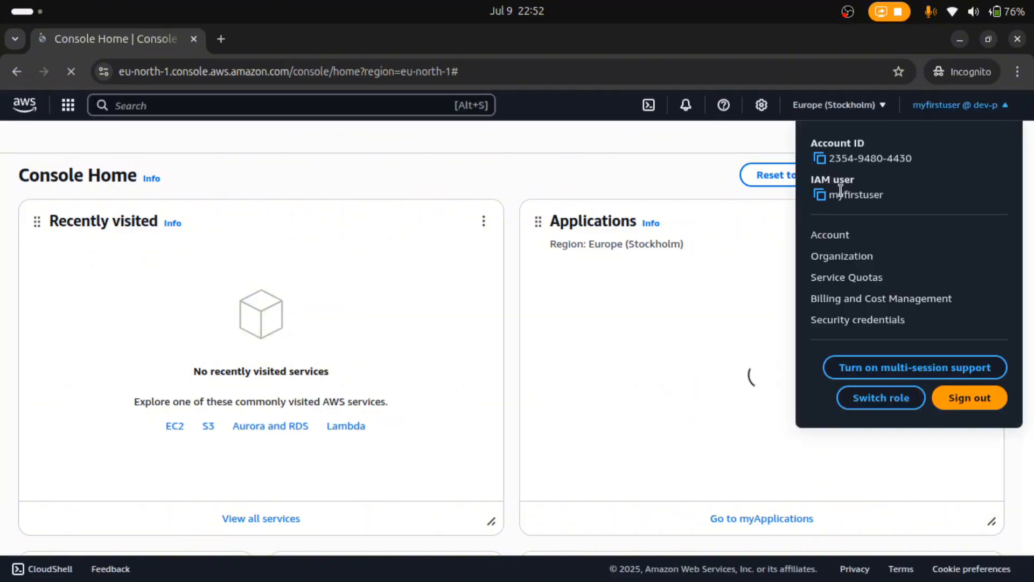
{"action": "left_click", "coordinate": [747, 144]}
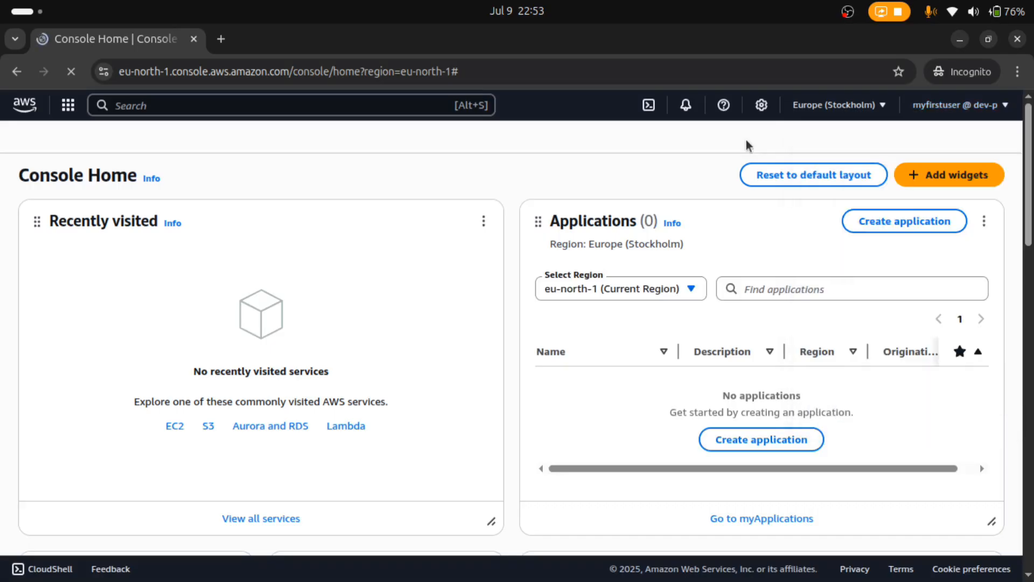
{"action": "left_click", "coordinate": [987, 40]}
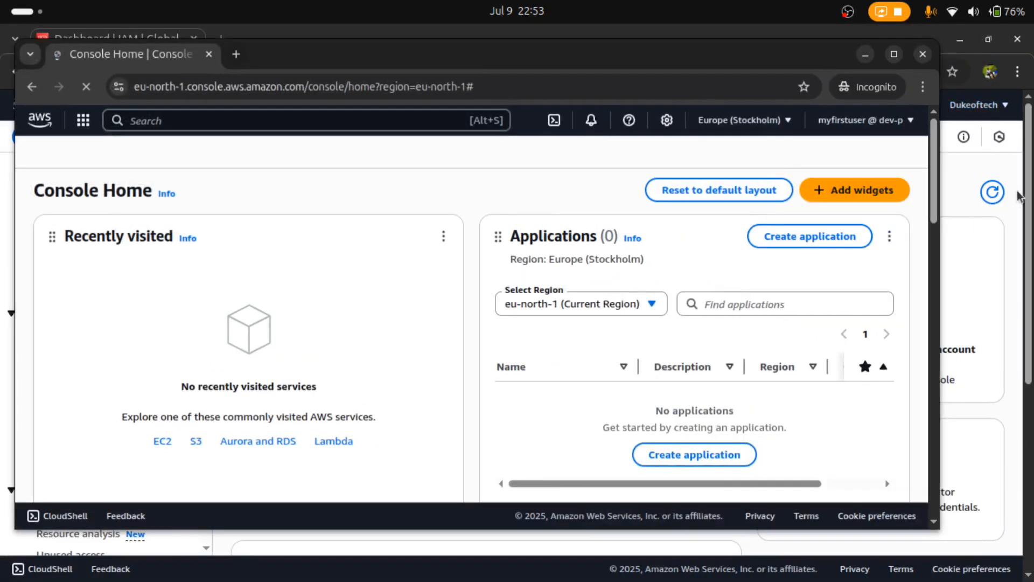
Return to the root account's IAM Dashboard (1 group, 1 user) and glance at its account details
{"action": "left_click", "coordinate": [955, 169]}
{"action": "left_click", "coordinate": [977, 106]}
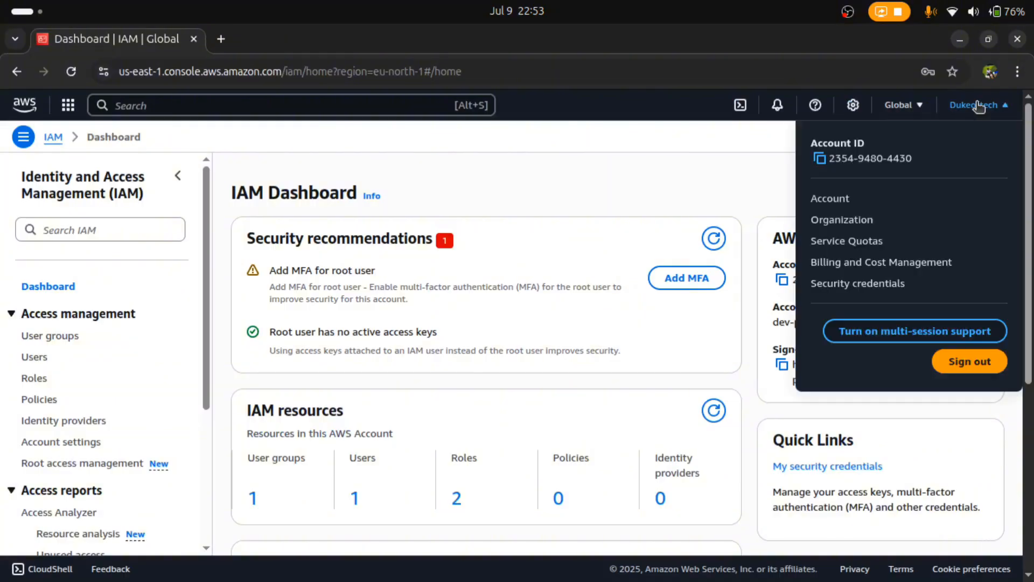
{"action": "left_click", "coordinate": [745, 164]}
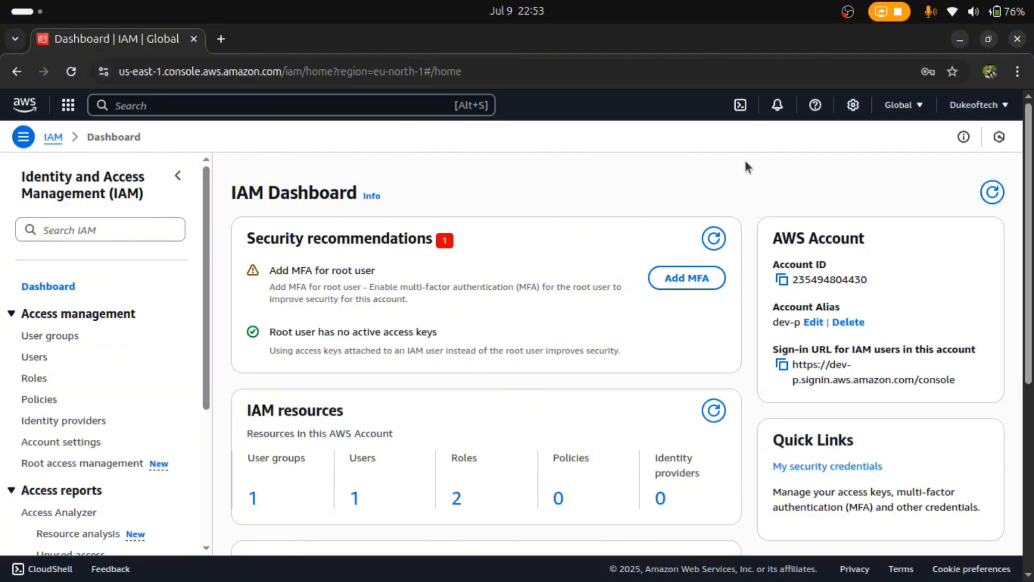